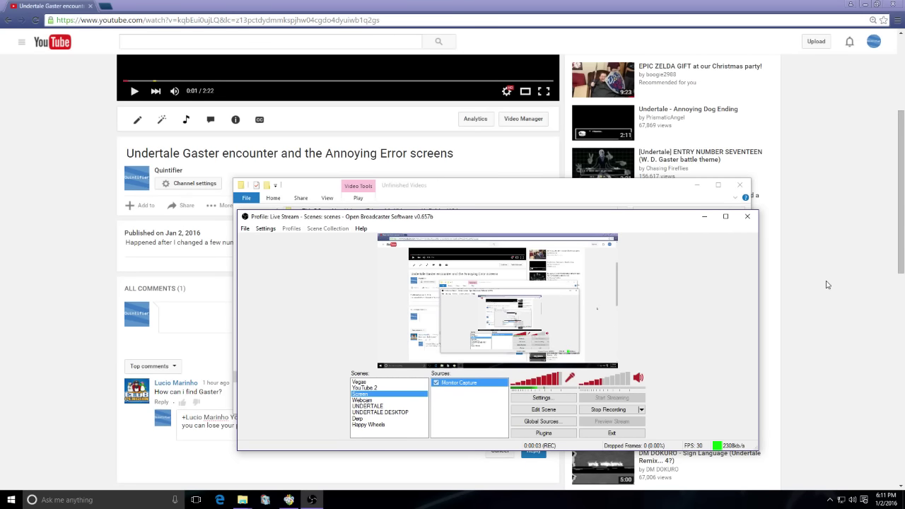
Step: Open the %appdata% folder using the Run dialog
{"action": "left_click", "coordinate": [827, 286]}
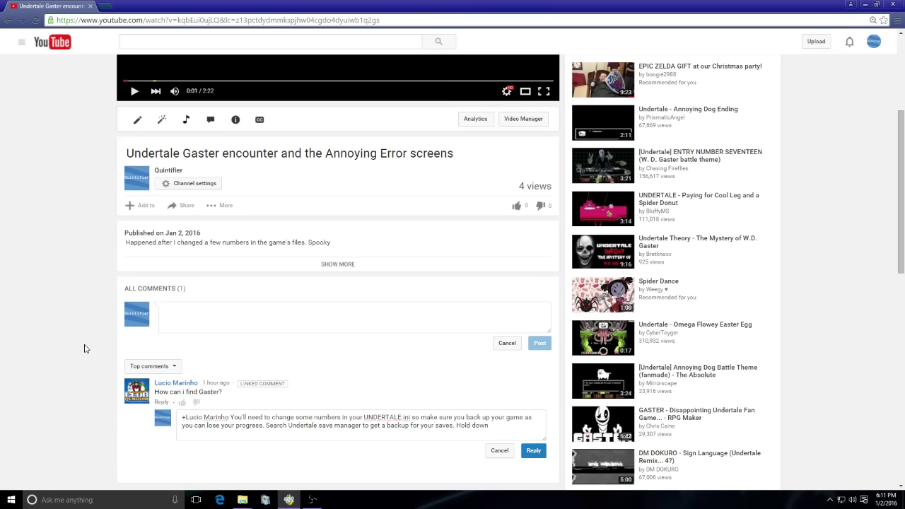
{"action": "key", "text": "super+r"}
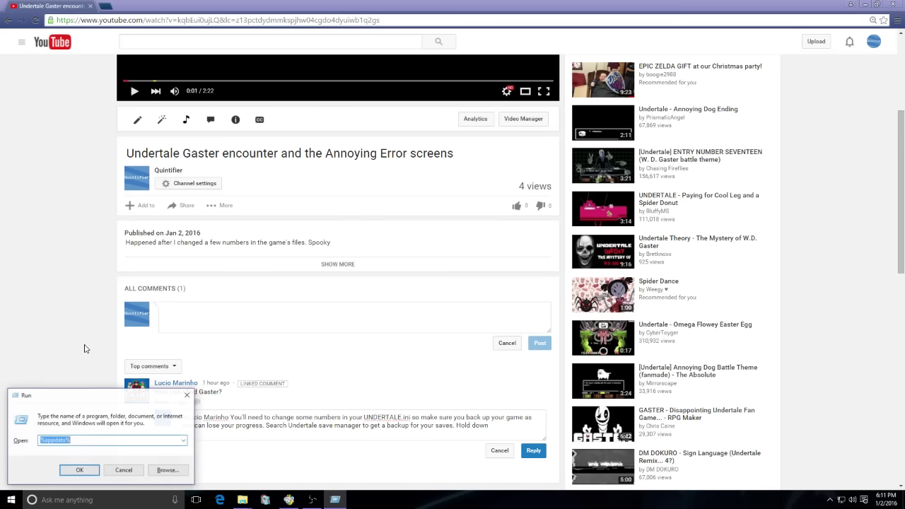
{"action": "left_click", "coordinate": [87, 439]}
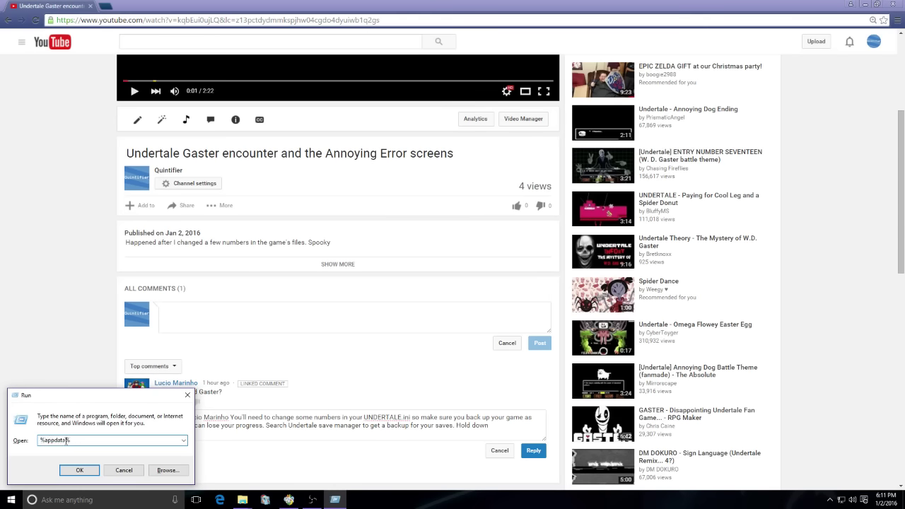
{"action": "left_click", "coordinate": [80, 471]}
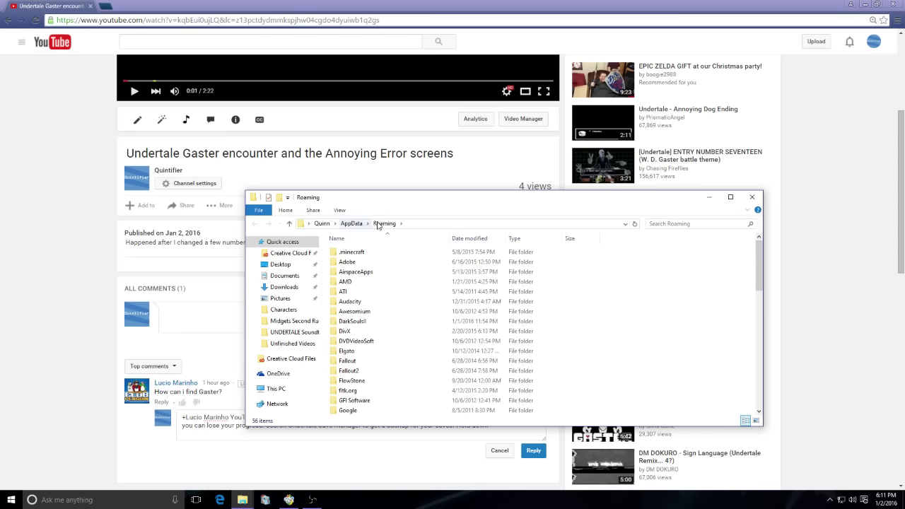
Step: Go up to AppData and open the UNDERTALE folder inside Local
{"action": "left_click", "coordinate": [352, 223]}
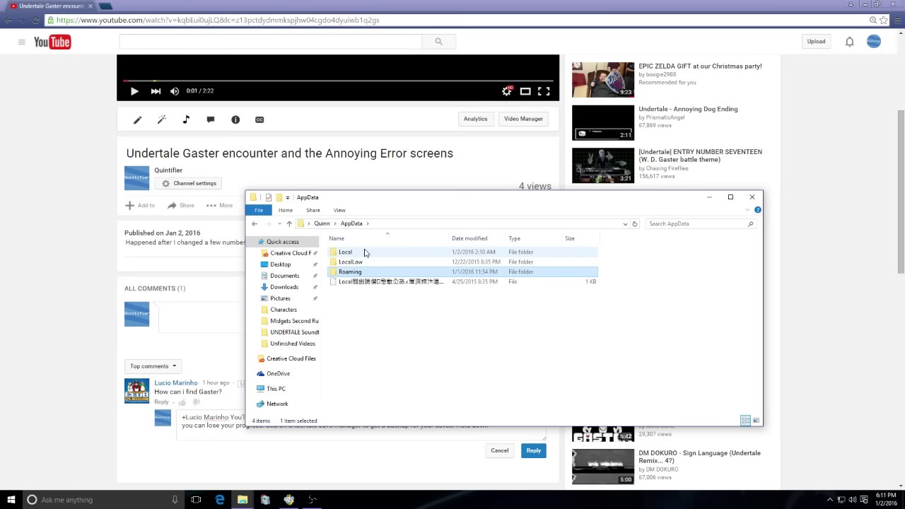
{"action": "double_click", "coordinate": [365, 253]}
{"action": "scroll", "coordinate": [425, 311], "scroll_direction": "down", "scroll_amount": 5}
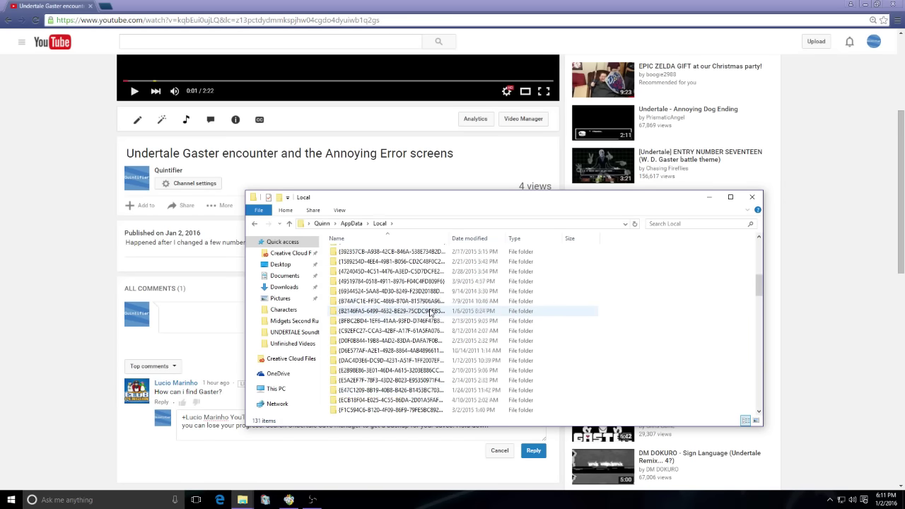
{"action": "scroll", "coordinate": [430, 312], "scroll_direction": "down", "scroll_amount": 20}
{"action": "scroll", "coordinate": [366, 368], "scroll_direction": "down", "scroll_amount": 4}
{"action": "double_click", "coordinate": [355, 342]}
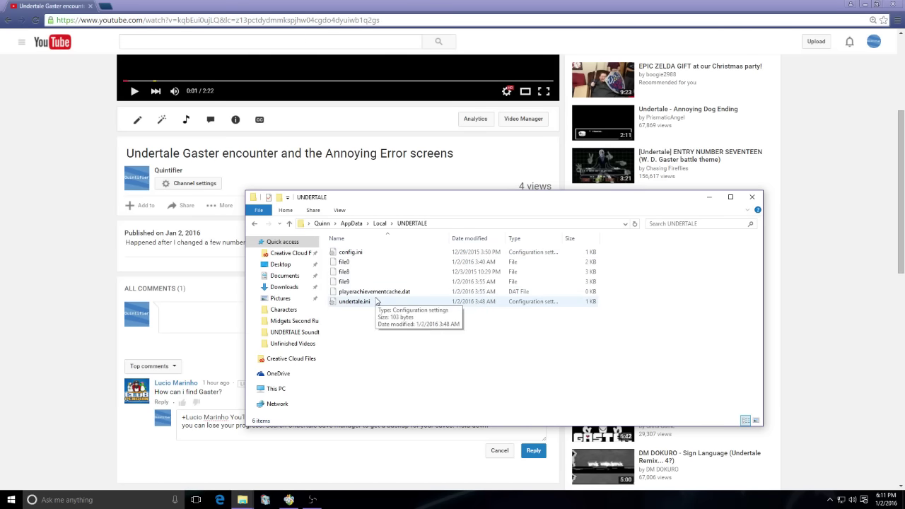
Step: Copy all the save files in the UNDERTALE folder
{"action": "left_click_drag", "start_coordinate": [396, 380], "coordinate": [353, 252]}
{"action": "right_click", "coordinate": [354, 251]}
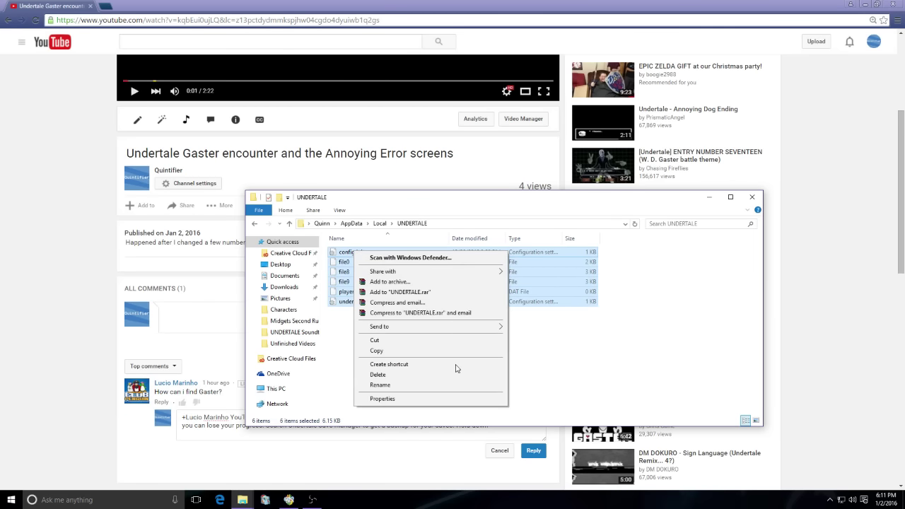
{"action": "left_click", "coordinate": [380, 351]}
{"action": "left_click", "coordinate": [609, 344]}
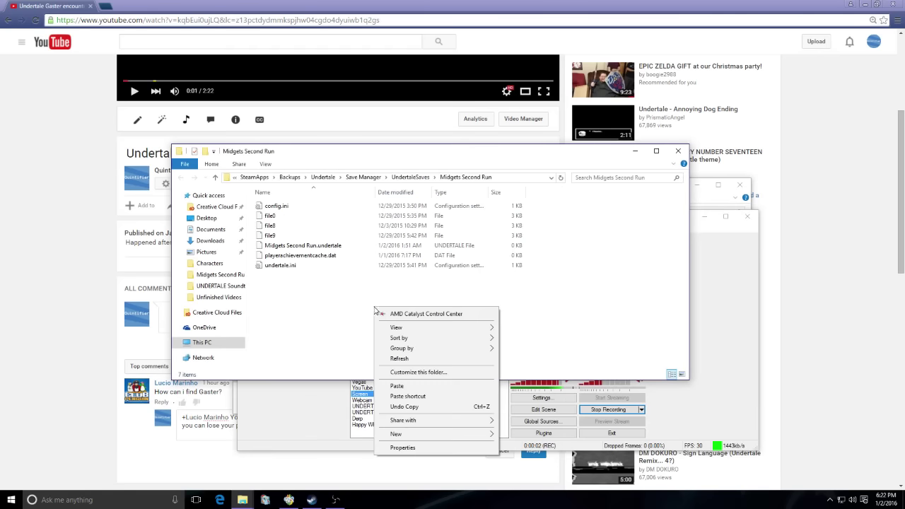
Step: Create a new folder named gfhngh inside the Midgets Second Run backup folder
{"action": "mouse_move", "coordinate": [457, 435]}
{"action": "left_click", "coordinate": [574, 339]}
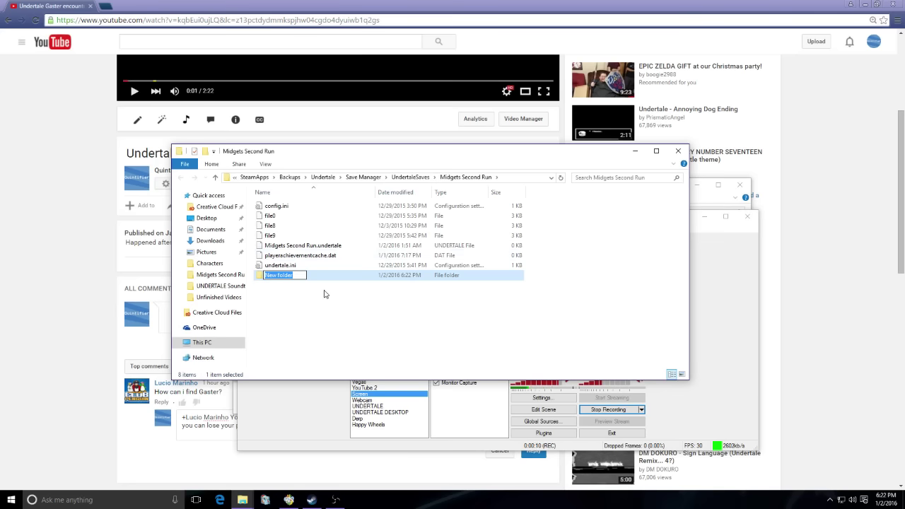
{"action": "type", "text": "gfhngh"}
{"action": "key", "text": "Return"}
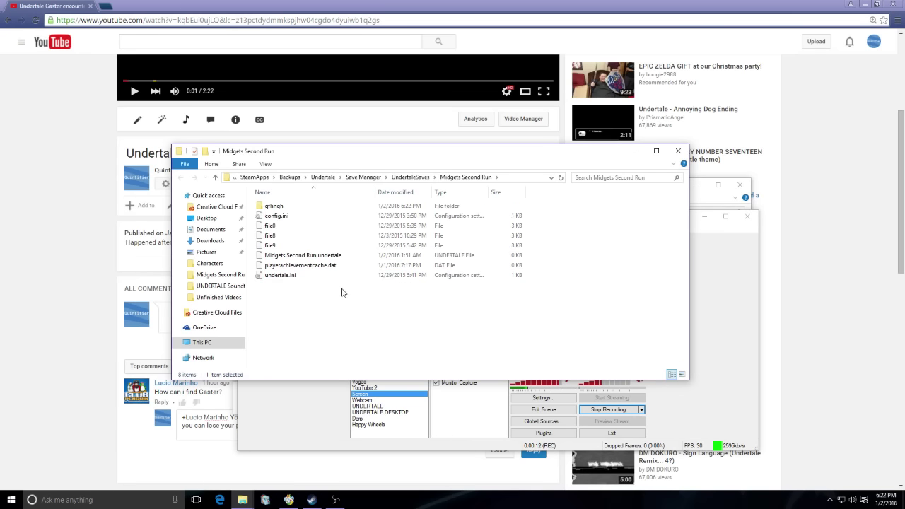
Step: Open the gfhngh folder and paste the copied save files into it
{"action": "double_click", "coordinate": [283, 205]}
{"action": "right_click", "coordinate": [330, 227]}
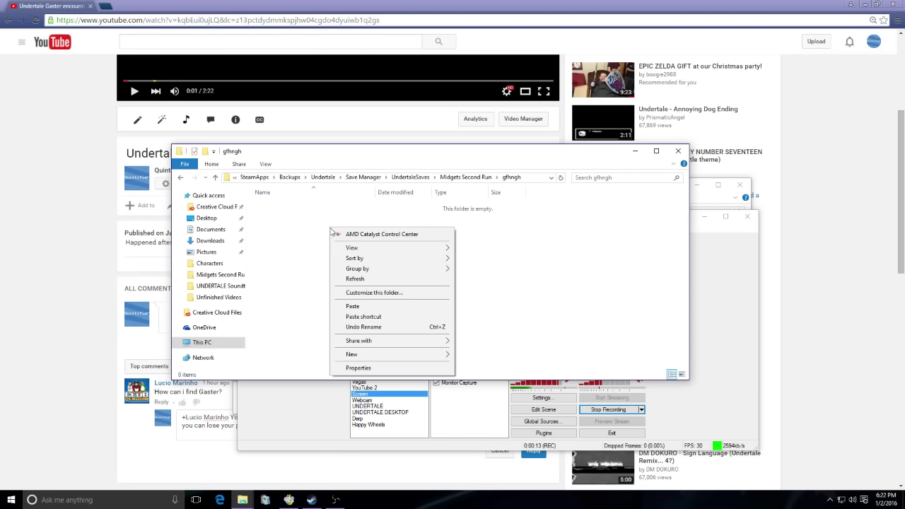
{"action": "left_click", "coordinate": [422, 303]}
{"action": "left_click", "coordinate": [340, 308]}
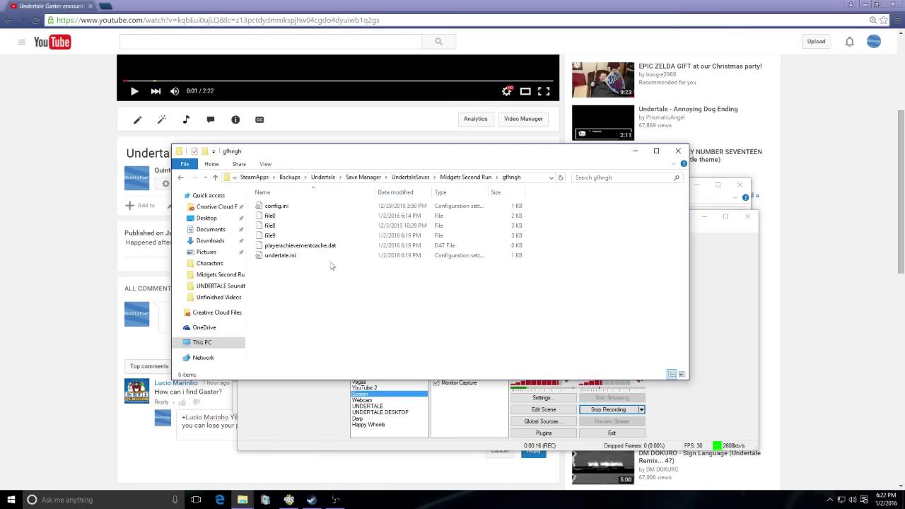
Step: Move all the save files from gfhngh up into the Midgets Second Run folder
{"action": "left_click_drag", "start_coordinate": [305, 304], "coordinate": [286, 205]}
{"action": "right_click", "coordinate": [287, 206]}
{"action": "left_click", "coordinate": [332, 286]}
{"action": "key", "text": "BackSpace"}
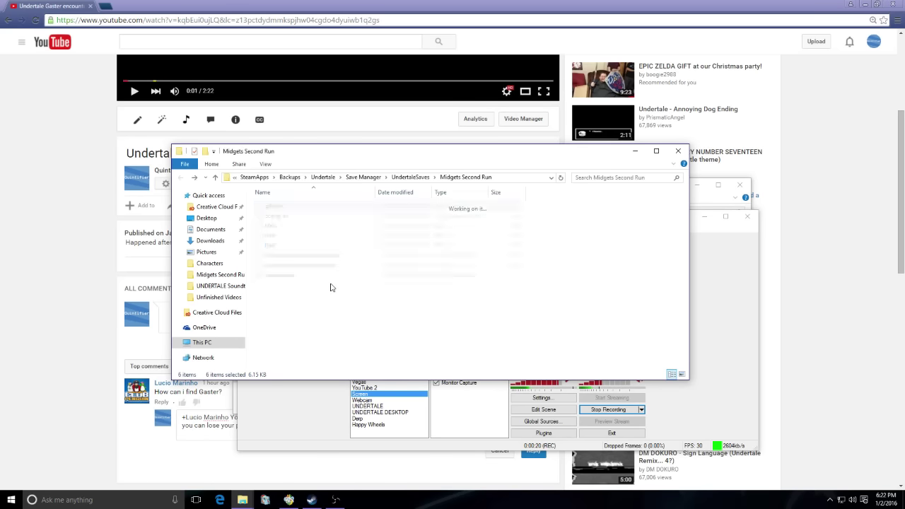
{"action": "right_click", "coordinate": [540, 283]}
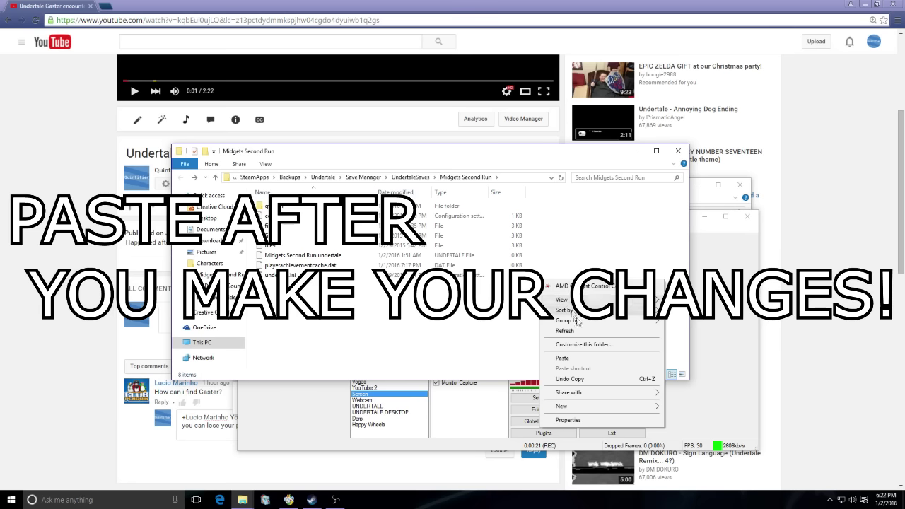
{"action": "left_click", "coordinate": [560, 360]}
{"action": "left_click", "coordinate": [161, 173]}
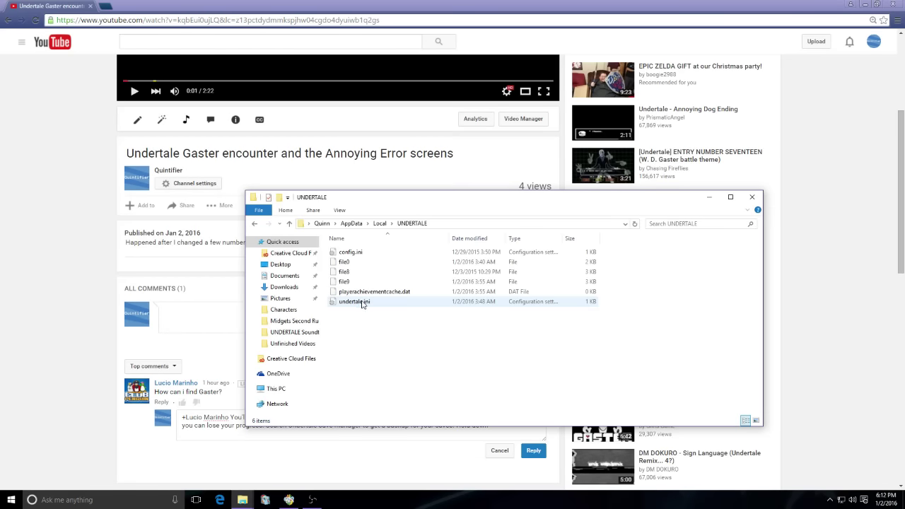
Step: Open undertale.ini from the UNDERTALE folder, review its Room and Fun values, and save and close the file
{"action": "double_click", "coordinate": [361, 302]}
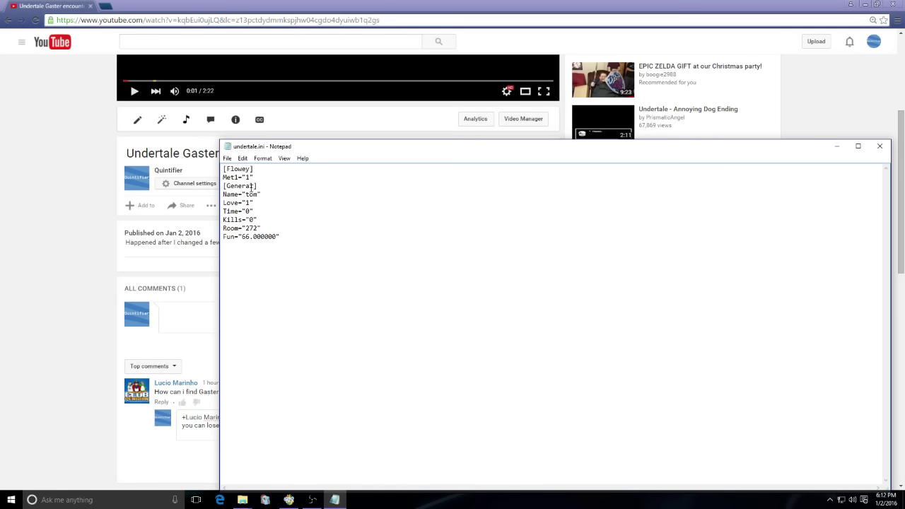
{"action": "left_click", "coordinate": [227, 158]}
{"action": "left_click", "coordinate": [240, 190]}
{"action": "left_click", "coordinate": [880, 146]}
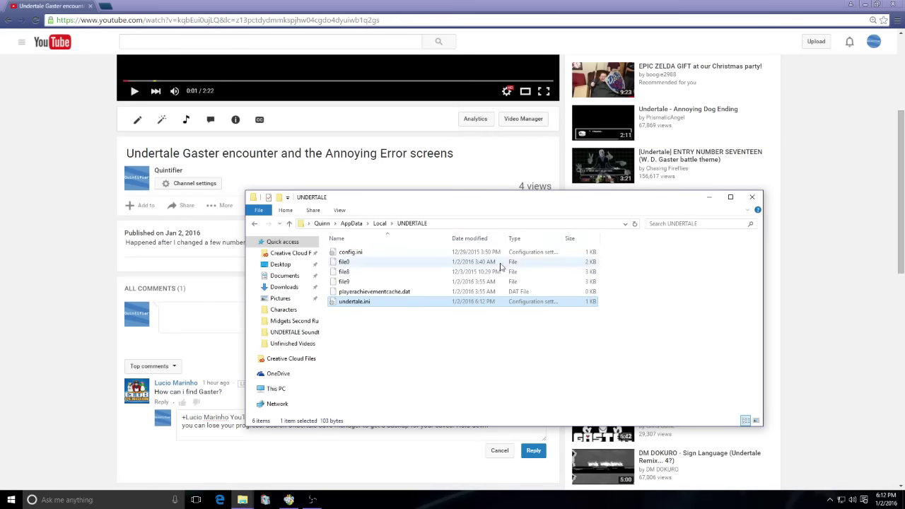
Step: Open file0 in Notepad, examine the list of values, and close it
{"action": "double_click", "coordinate": [363, 263]}
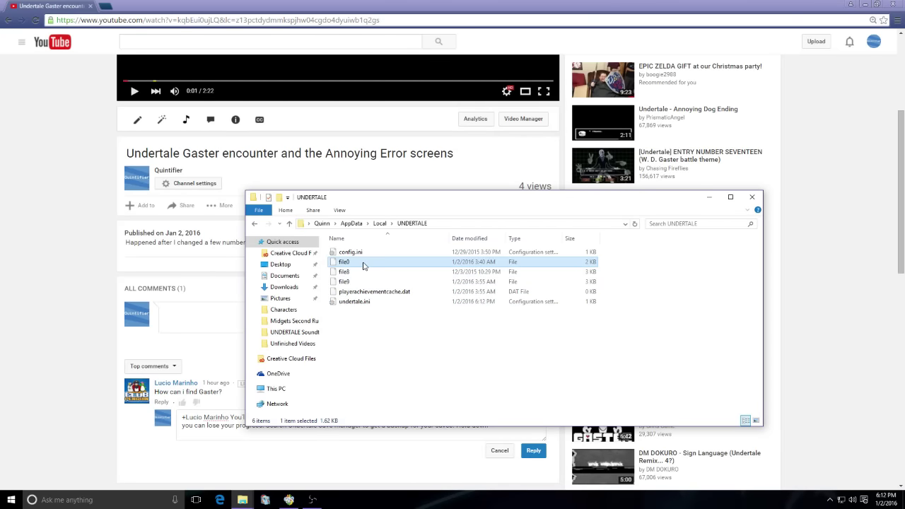
{"action": "left_click", "coordinate": [452, 264]}
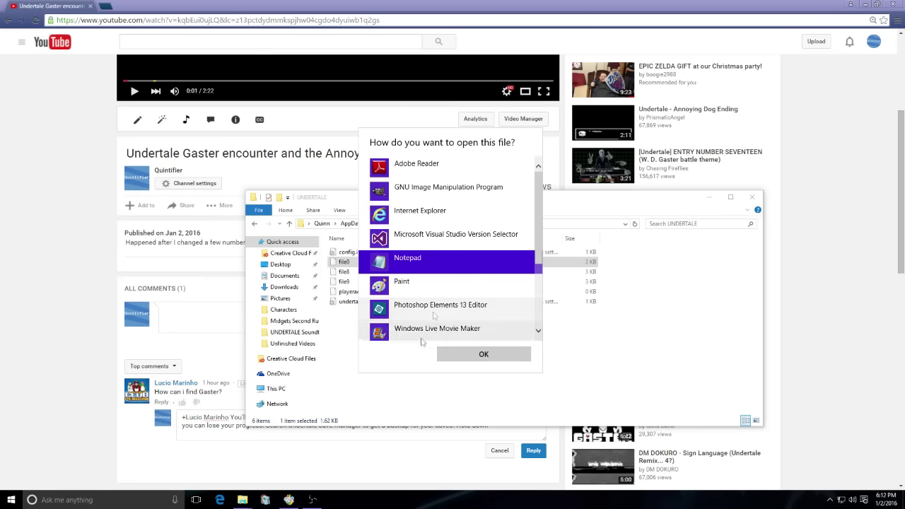
{"action": "left_click", "coordinate": [474, 357]}
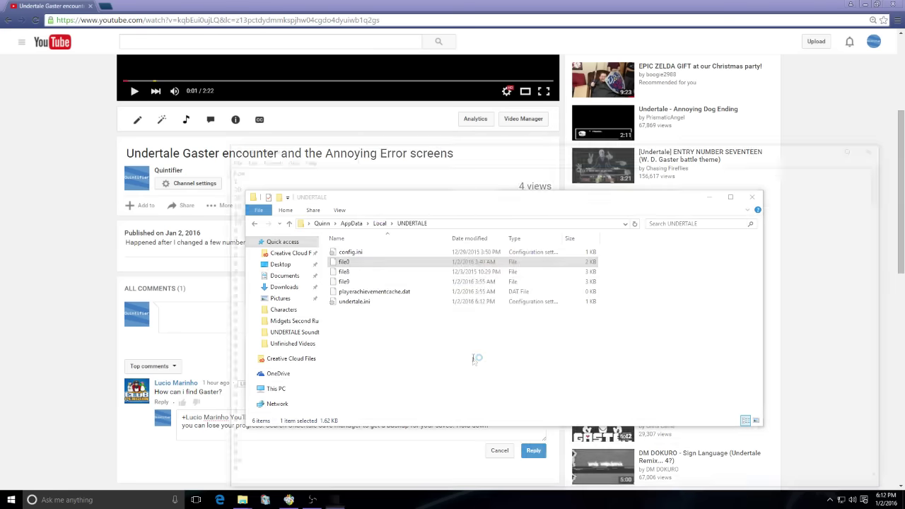
{"action": "left_click_drag", "start_coordinate": [362, 150], "coordinate": [330, 101]}
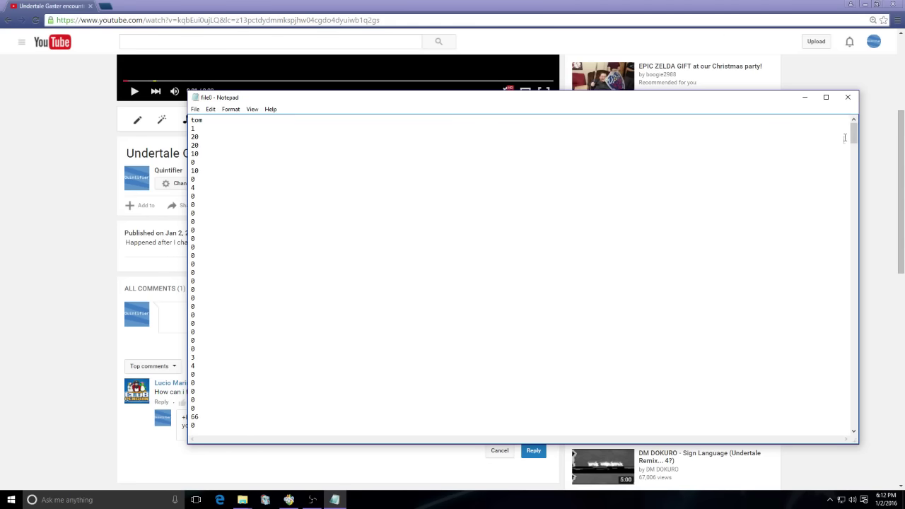
{"action": "left_click", "coordinate": [853, 103]}
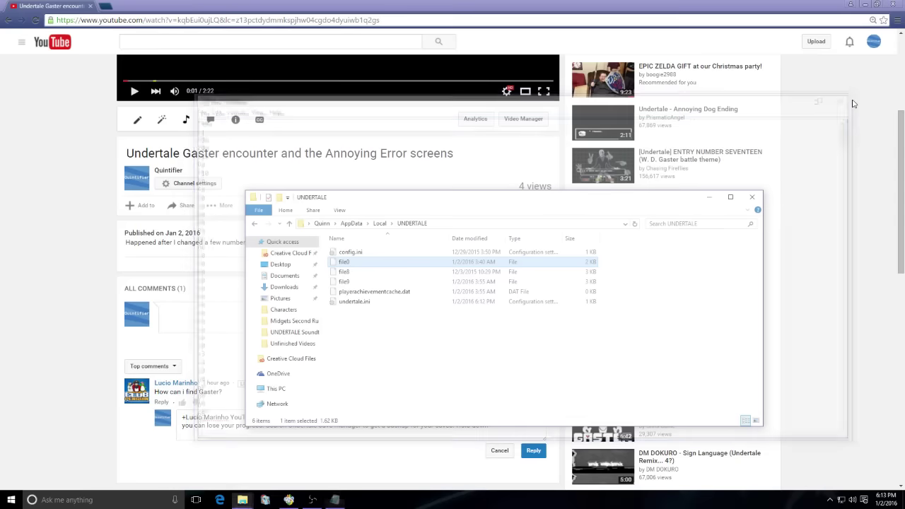
Step: Open file9 in Notepad, examine the fun value on line 36, and close the file
{"action": "double_click", "coordinate": [360, 281]}
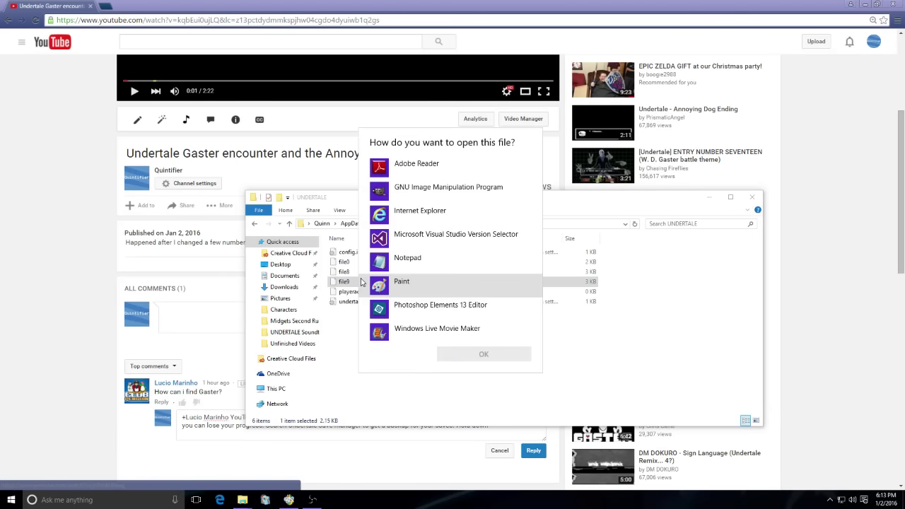
{"action": "left_click", "coordinate": [431, 260]}
{"action": "left_click", "coordinate": [453, 355]}
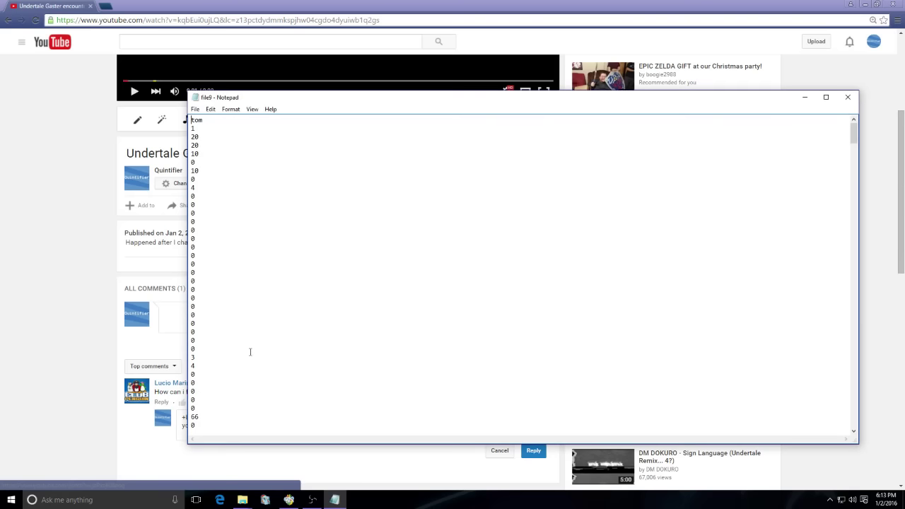
{"action": "left_click", "coordinate": [192, 417]}
{"action": "key", "text": "Delete"}
{"action": "type", "text": "5"}
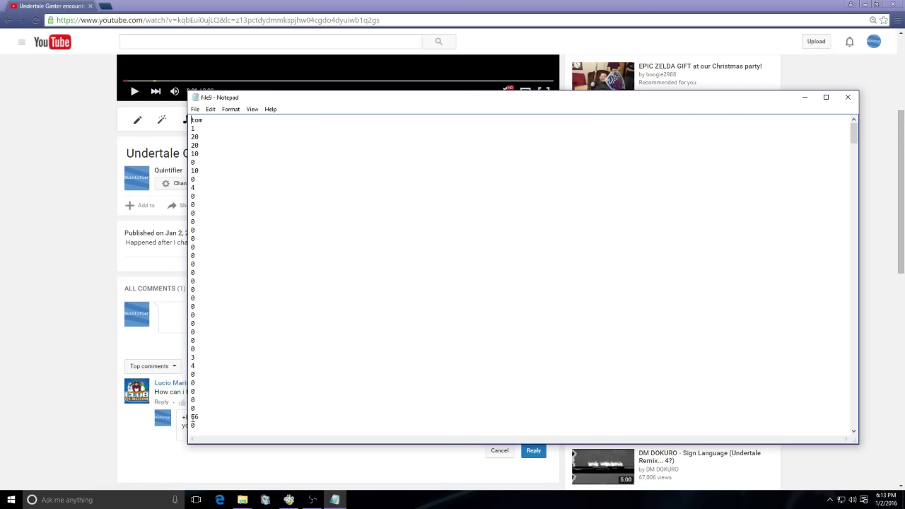
{"action": "left_click", "coordinate": [848, 97]}
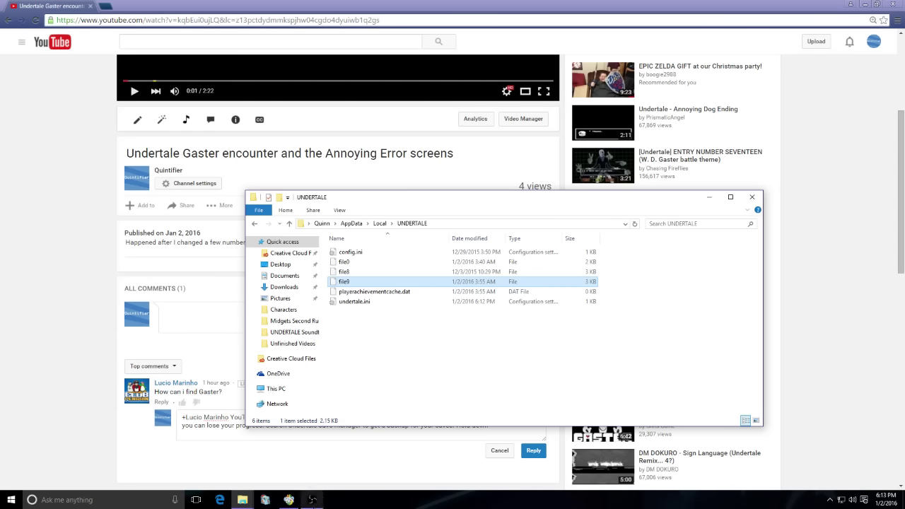
{"action": "left_click", "coordinate": [312, 500]}
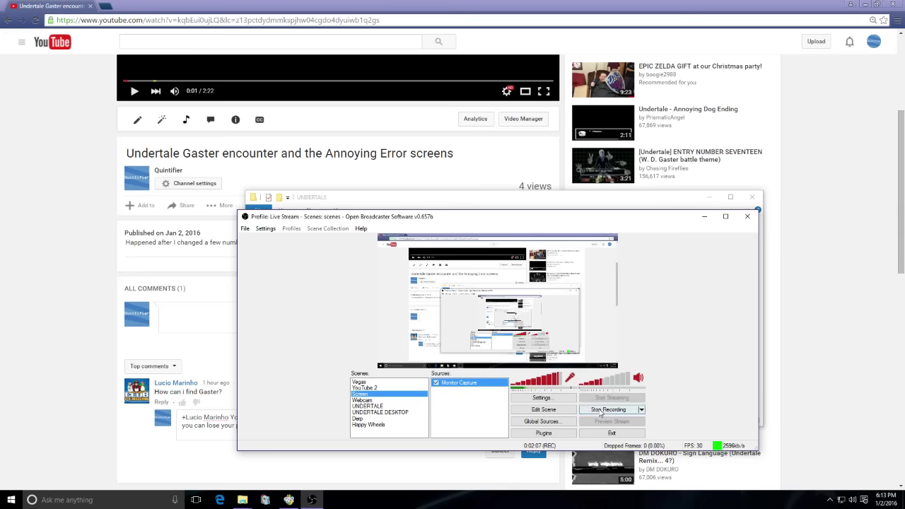
{"action": "left_click", "coordinate": [609, 409]}
{"action": "key", "text": "alt+Tab"}
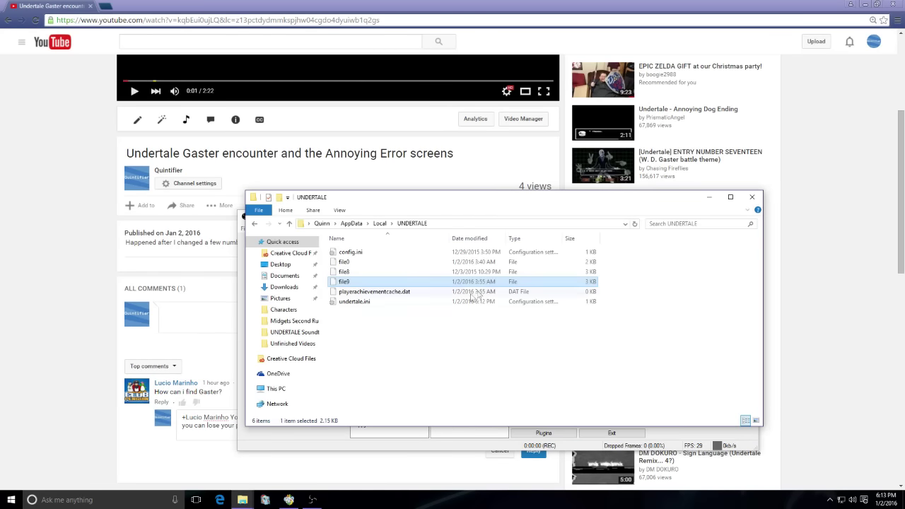
Step: Open file9 in Notepad, replace the trailing digits of the 272 line near the end with 9, and save and close the file
{"action": "double_click", "coordinate": [372, 283]}
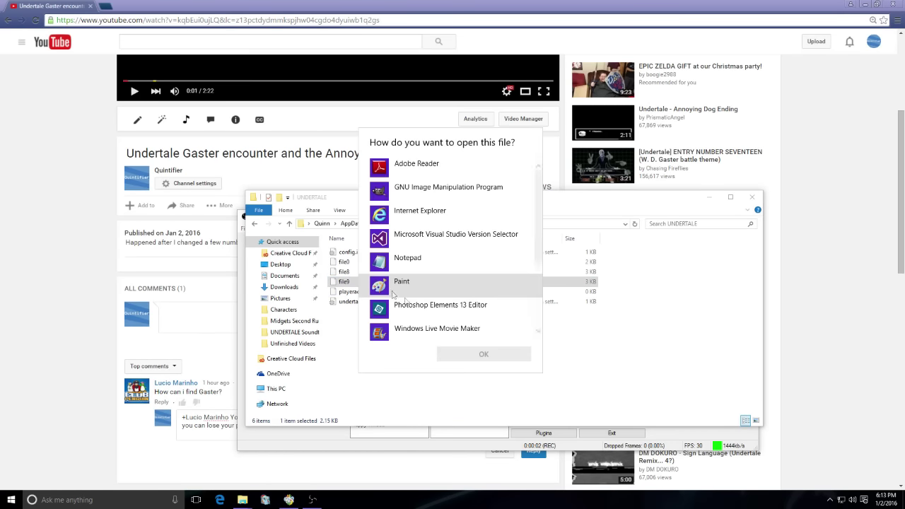
{"action": "left_click", "coordinate": [427, 269]}
{"action": "left_click", "coordinate": [495, 354]}
{"action": "left_click_drag", "start_coordinate": [853, 136], "coordinate": [853, 421]}
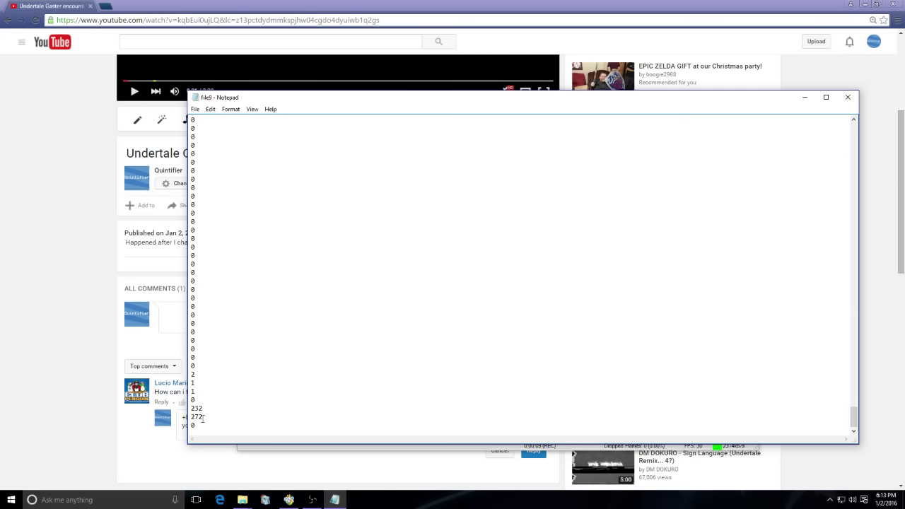
{"action": "left_click_drag", "start_coordinate": [204, 417], "coordinate": [194, 415]}
{"action": "type", "text": "9"}
{"action": "left_click", "coordinate": [195, 109]}
{"action": "left_click", "coordinate": [205, 142]}
{"action": "left_click", "coordinate": [848, 97]}
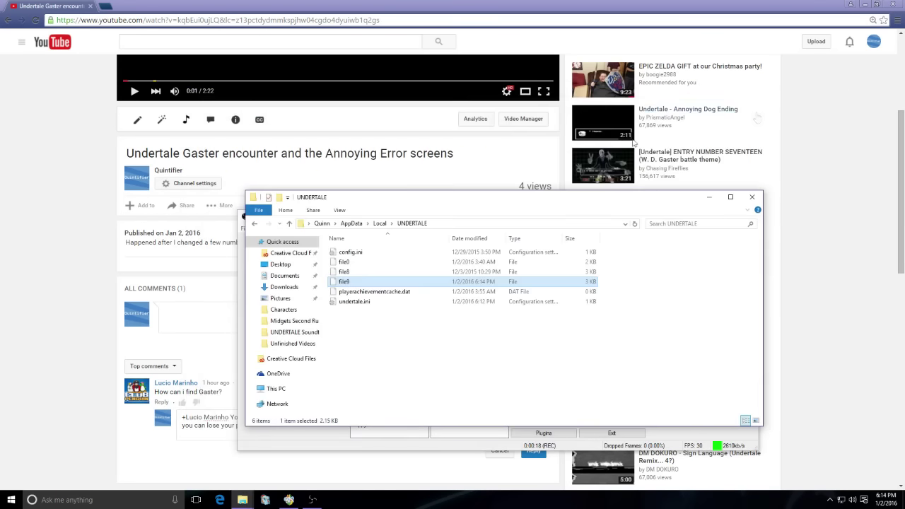
Step: Open file0 in Notepad, replace the 272 line near the end with 95, and save and close the file
{"action": "double_click", "coordinate": [360, 263]}
{"action": "left_click", "coordinate": [438, 268]}
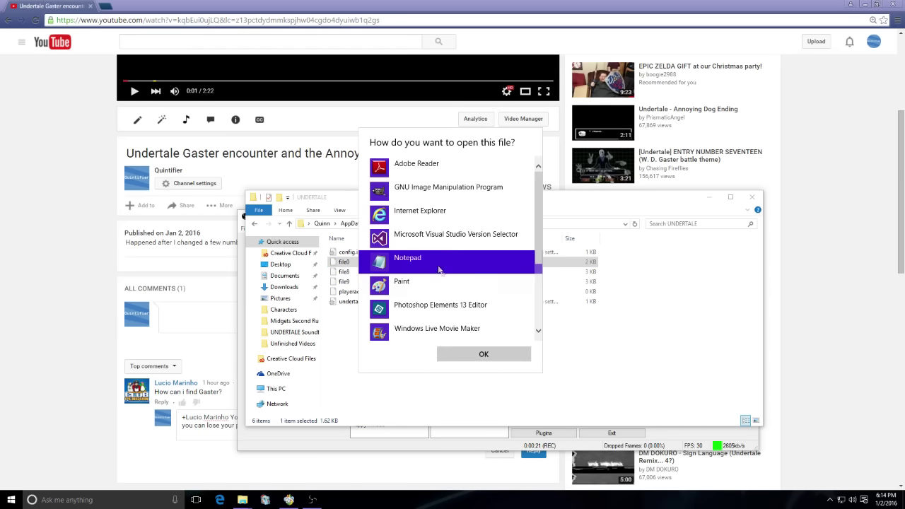
{"action": "left_click", "coordinate": [483, 354]}
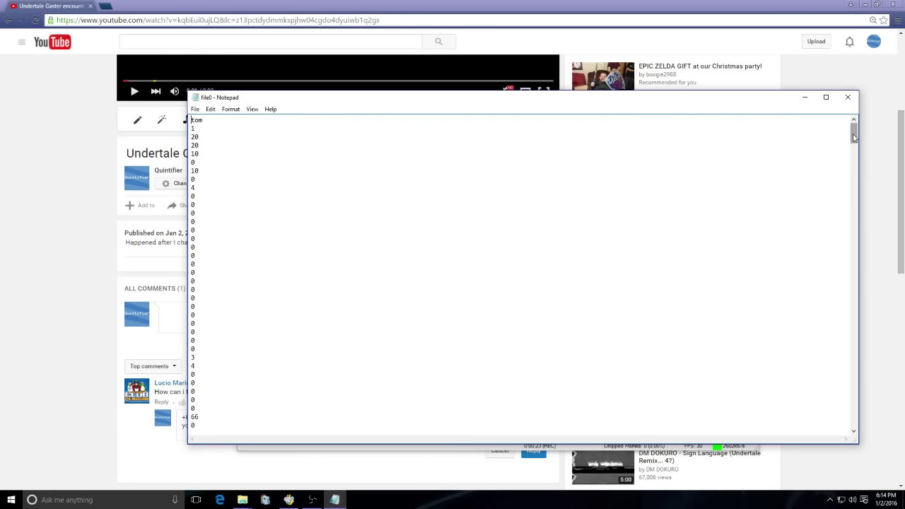
{"action": "left_click_drag", "start_coordinate": [854, 138], "coordinate": [847, 431]}
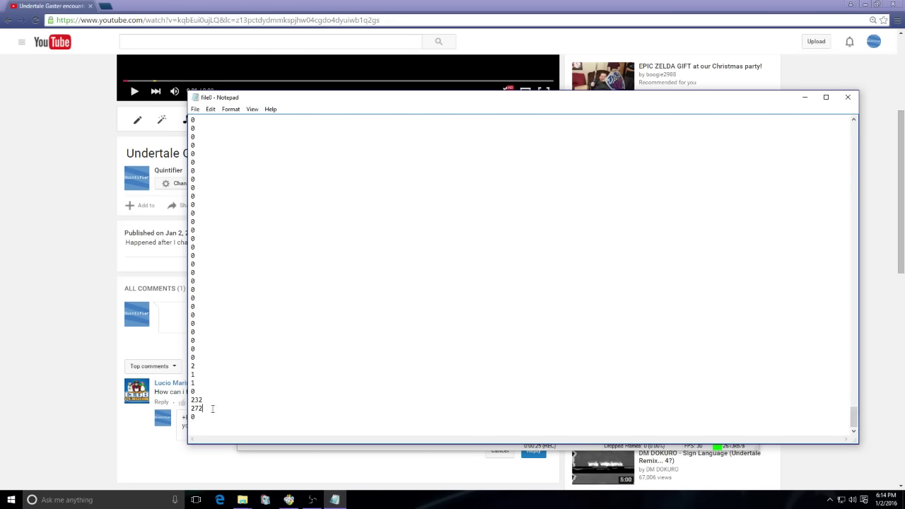
{"action": "left_click_drag", "start_coordinate": [212, 409], "coordinate": [192, 410]}
{"action": "type", "text": "95"}
{"action": "left_click", "coordinate": [195, 109]}
{"action": "left_click", "coordinate": [200, 141]}
{"action": "left_click", "coordinate": [848, 97]}
Step: Open undertale.ini, check its Room and Fun values, and save and close the file
{"action": "double_click", "coordinate": [389, 302]}
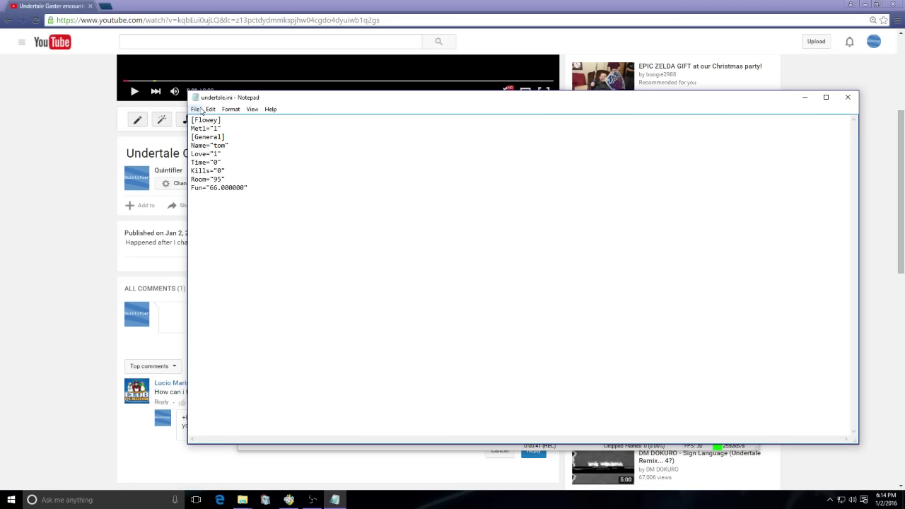
{"action": "left_click", "coordinate": [195, 109]}
{"action": "key", "text": "Right"}
{"action": "key", "text": "Left"}
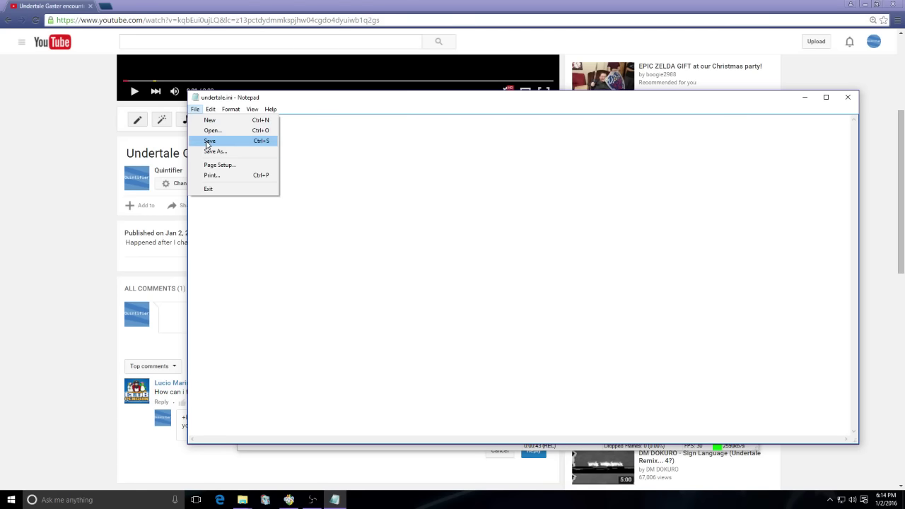
{"action": "left_click", "coordinate": [208, 142]}
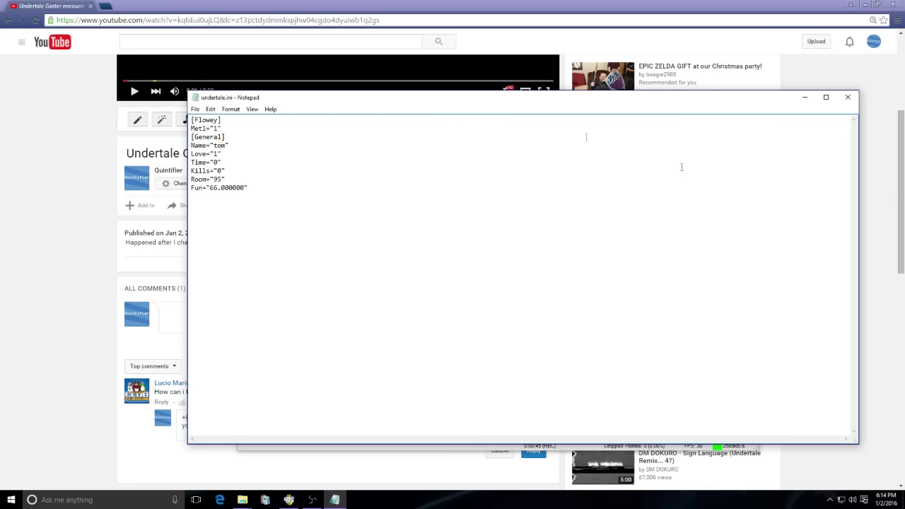
{"action": "left_click", "coordinate": [847, 99]}
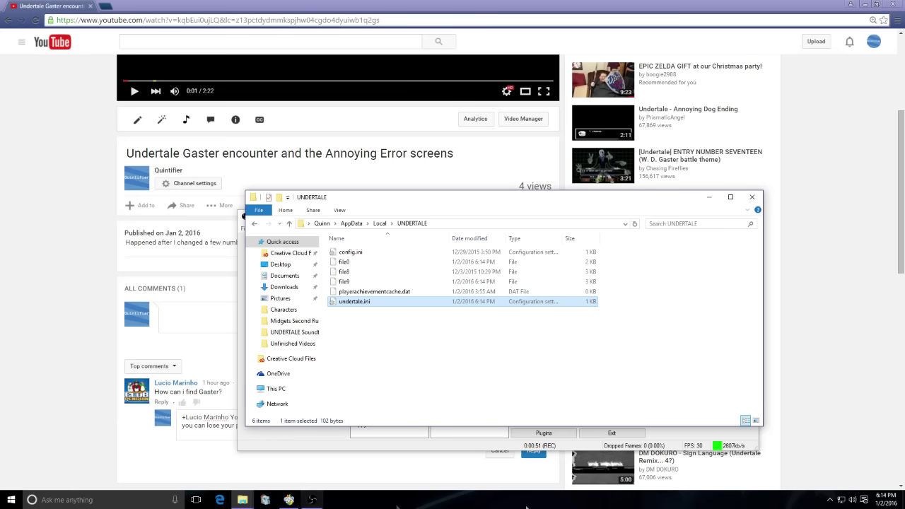
{"action": "left_click", "coordinate": [831, 500]}
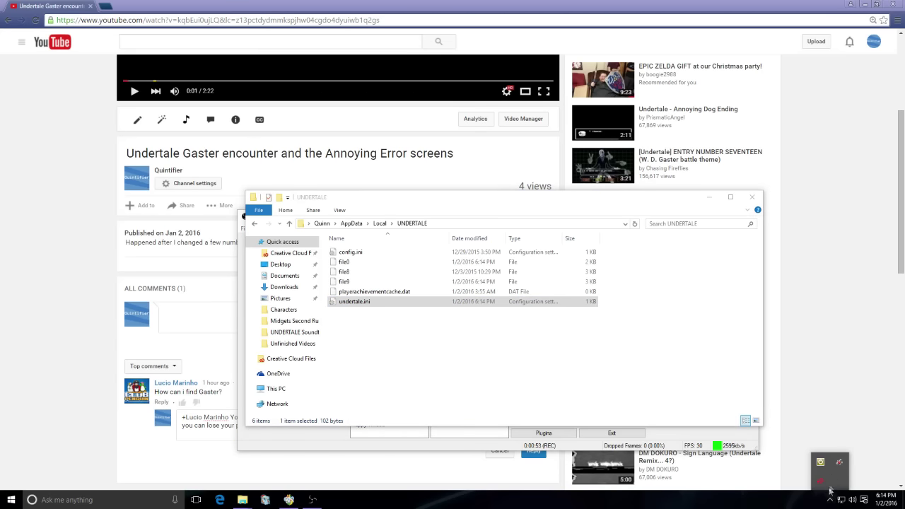
{"action": "left_click", "coordinate": [831, 500]}
{"action": "left_click", "coordinate": [312, 500]}
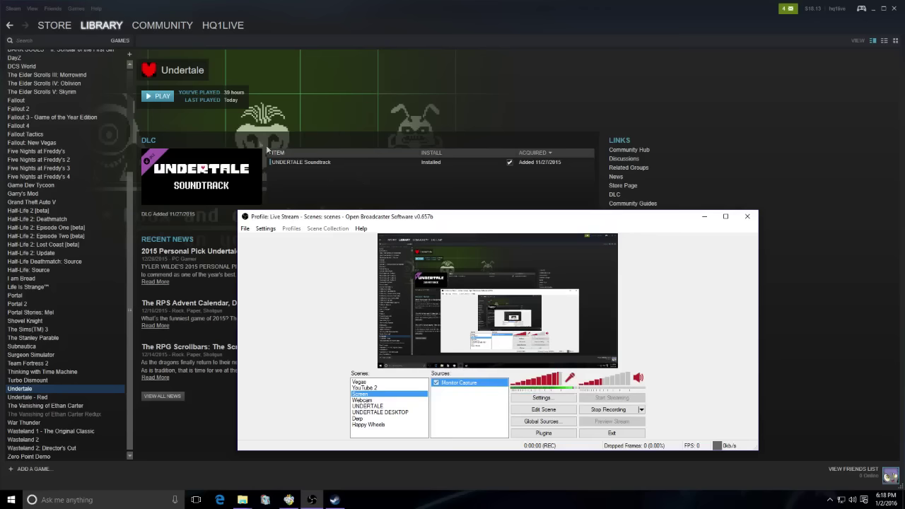
Step: Launch Undertale from the Steam library, dismiss the recording timer notice, skip the intro and continue the saved game
{"action": "left_click", "coordinate": [165, 96]}
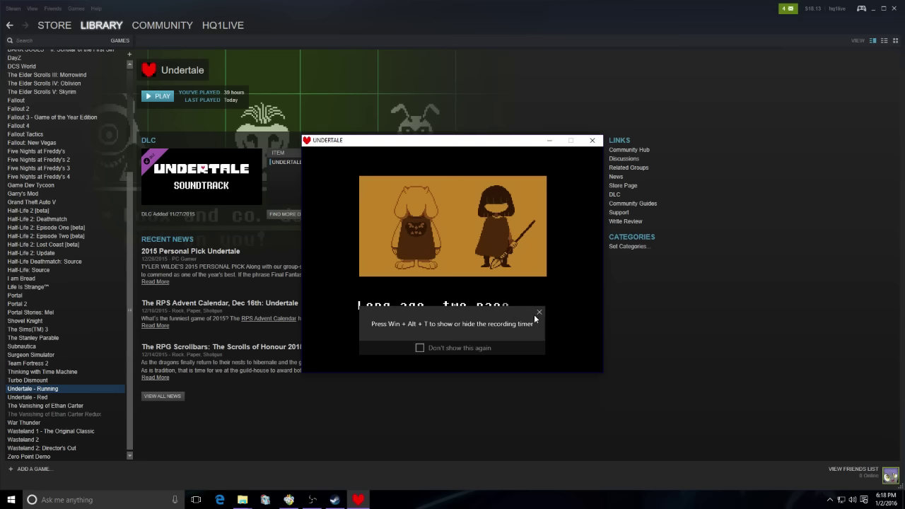
{"action": "left_click", "coordinate": [538, 312]}
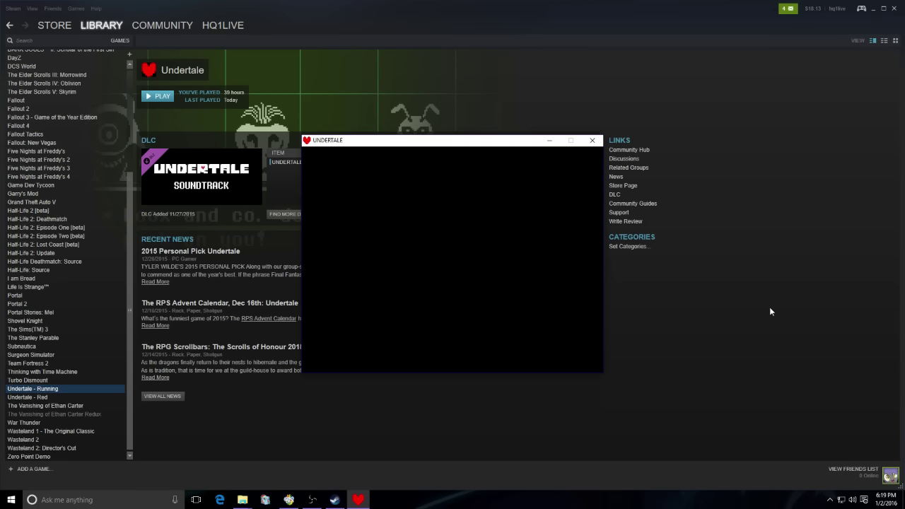
{"action": "key", "text": "Return"}
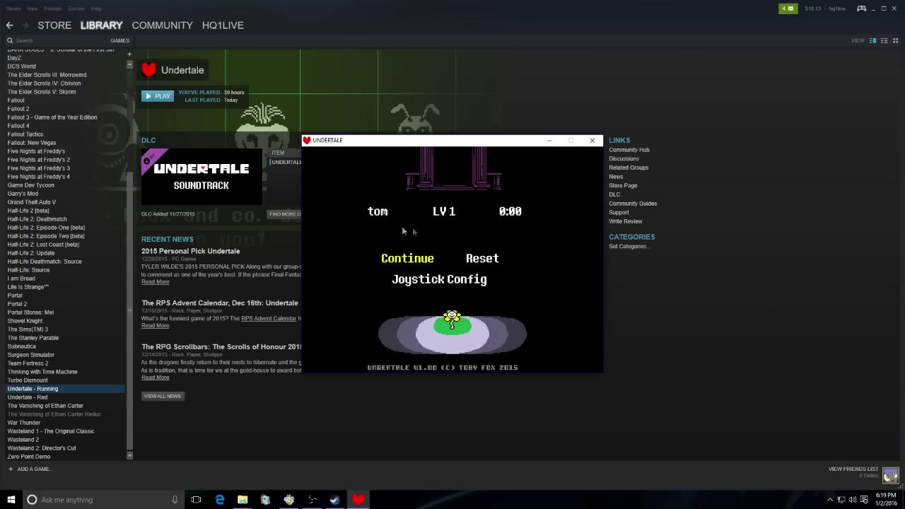
{"action": "key", "text": "Return"}
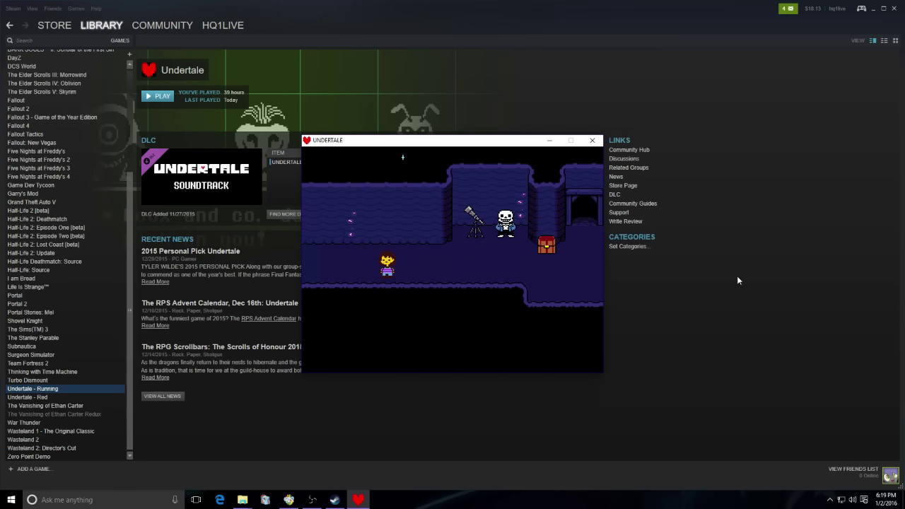
Step: Walk the character through the save-point room into the corridor and stop in front of the grey door
{"action": "key", "text": "Left"}
{"action": "key", "text": "Right"}
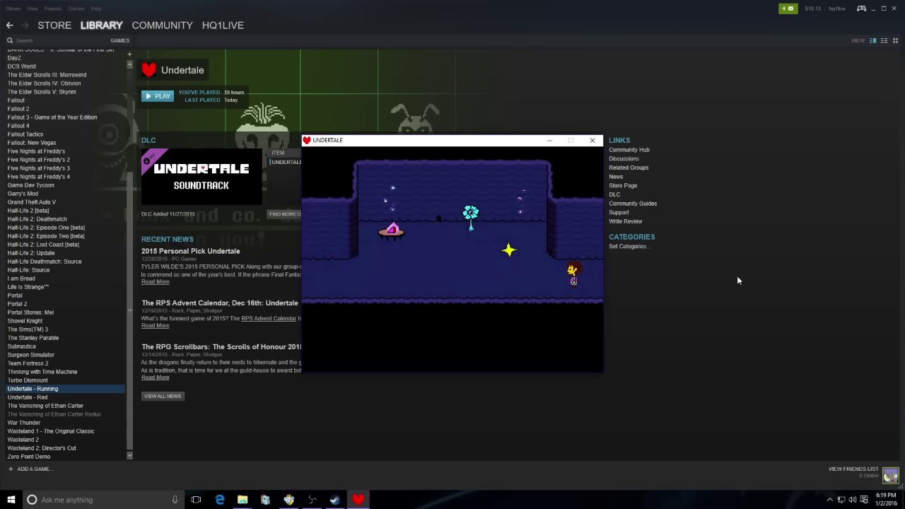
{"action": "key", "text": "Right"}
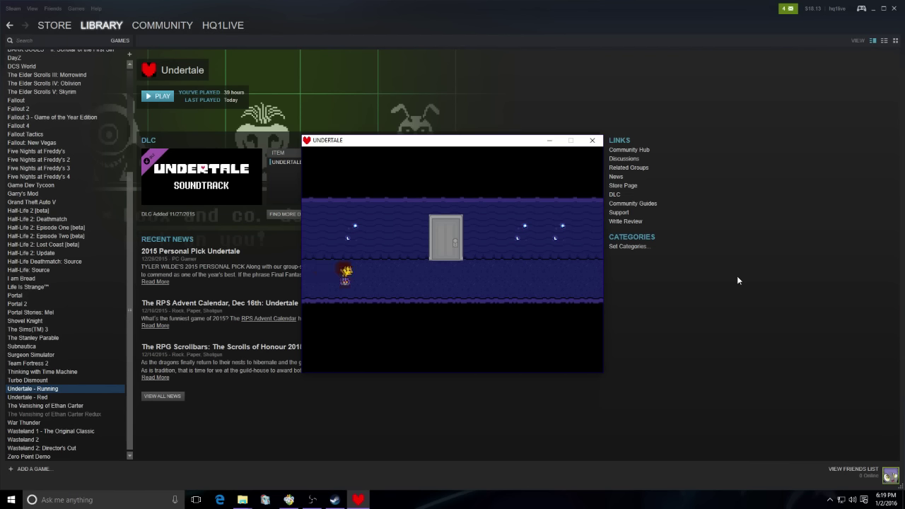
{"action": "key", "text": "Down"}
{"action": "key", "text": "Right"}
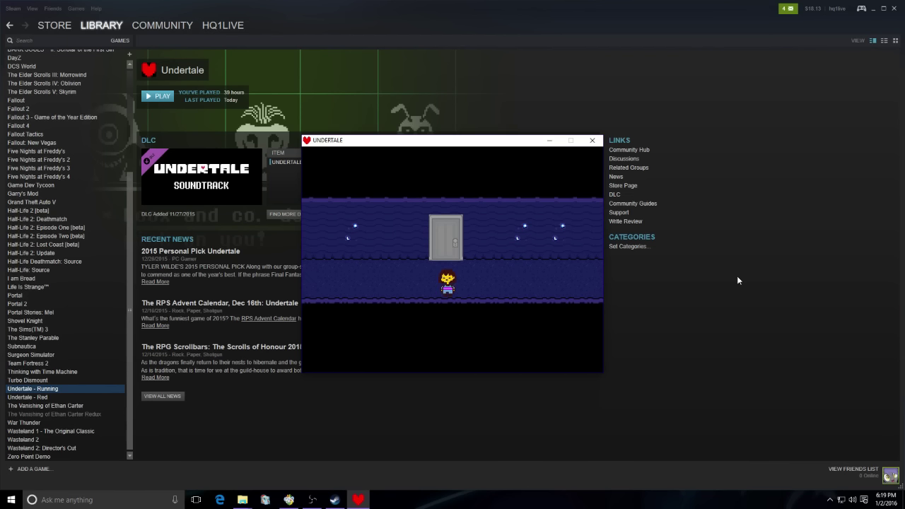
Step: Enter the grey door and walk up the narrow passage to the Gaster figure in the grey room
{"action": "key", "text": "Left"}
{"action": "key", "text": "Right"}
{"action": "key", "text": "Up"}
{"action": "key", "text": "Right"}
{"action": "key", "text": "Left"}
{"action": "key", "text": "Down"}
{"action": "key", "text": "Up"}
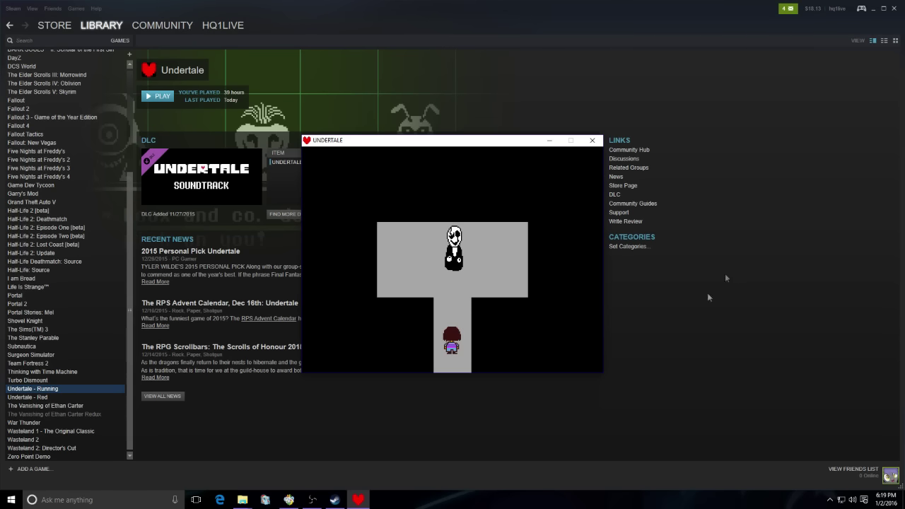
{"action": "key", "text": "Up"}
{"action": "key", "text": "Up"}
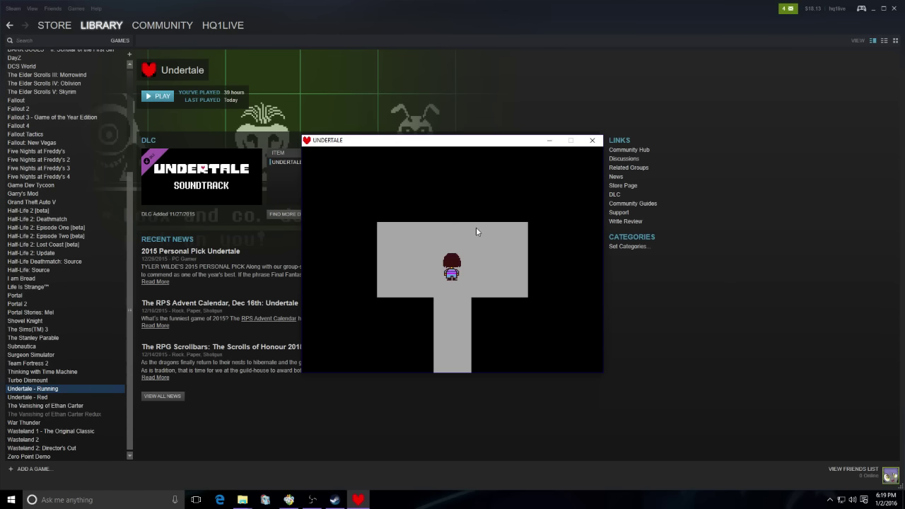
{"action": "key", "text": "Down"}
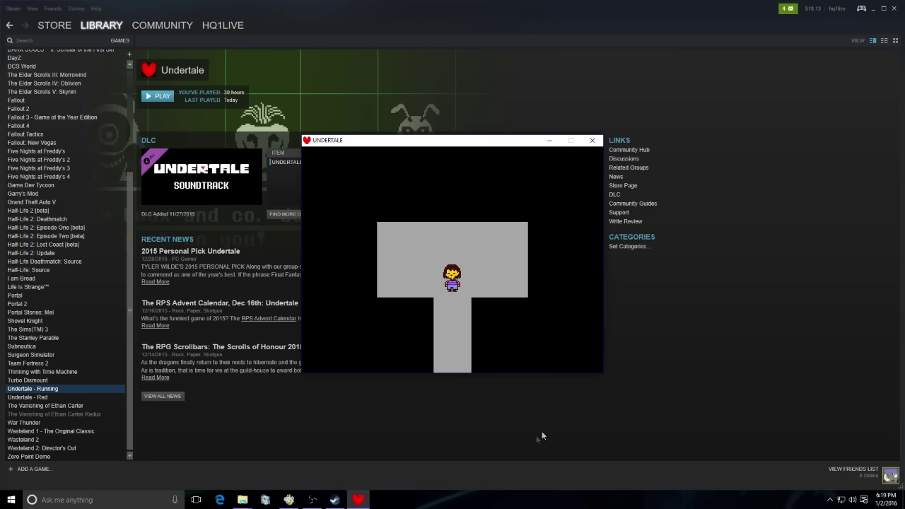
{"action": "key", "text": "Left"}
{"action": "key", "text": "Right"}
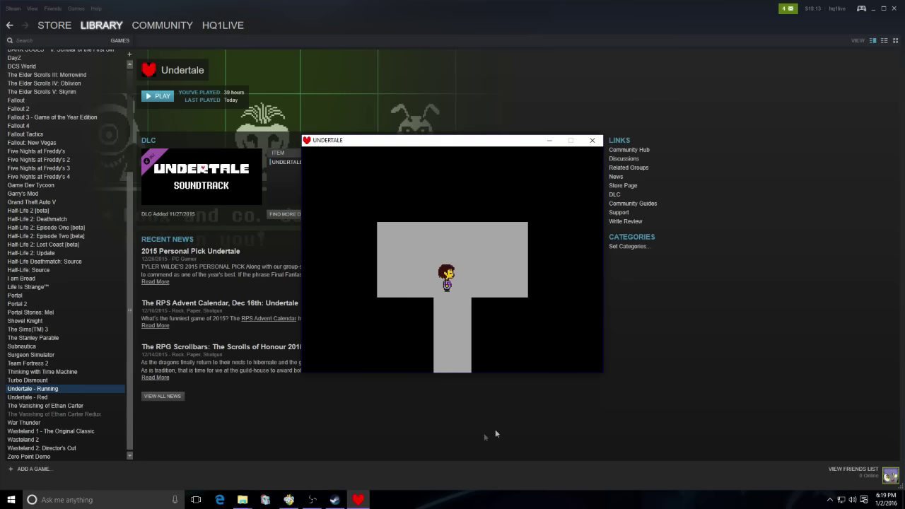
{"action": "key", "text": "Down"}
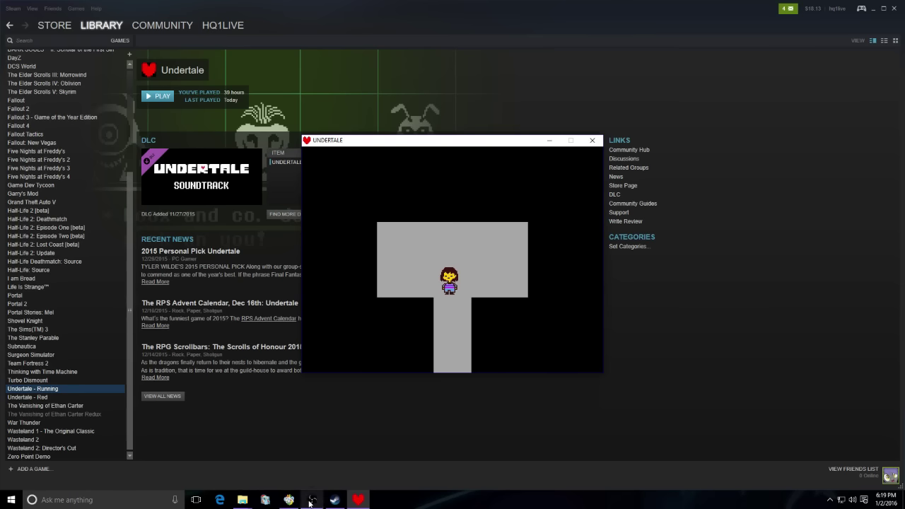
{"action": "mouse_move", "coordinate": [309, 502]}
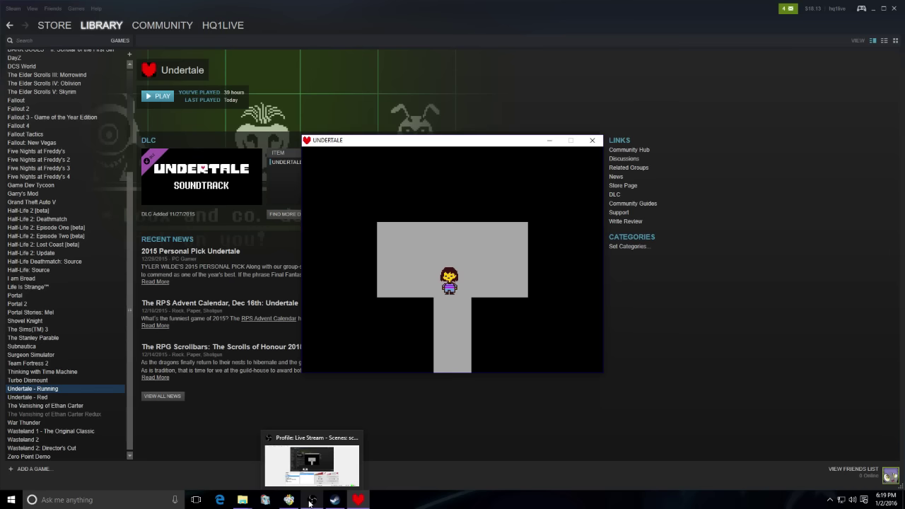
{"action": "left_click", "coordinate": [309, 503]}
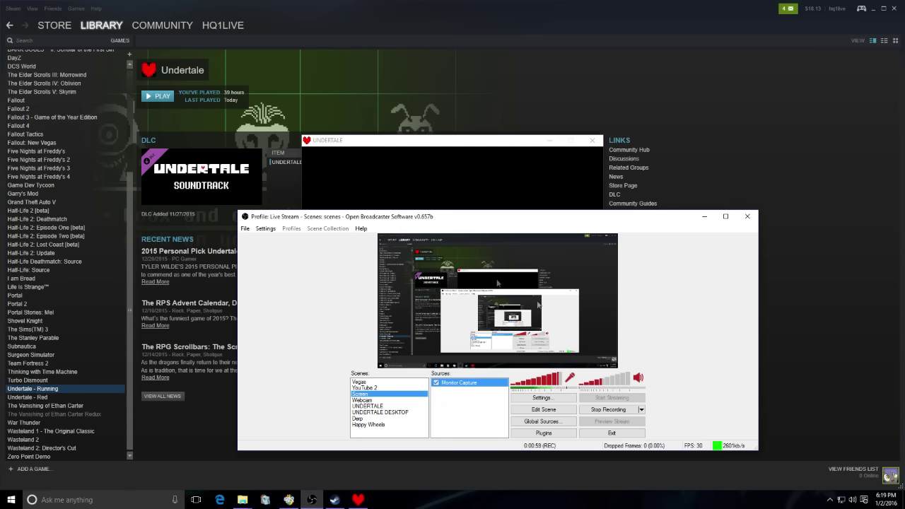